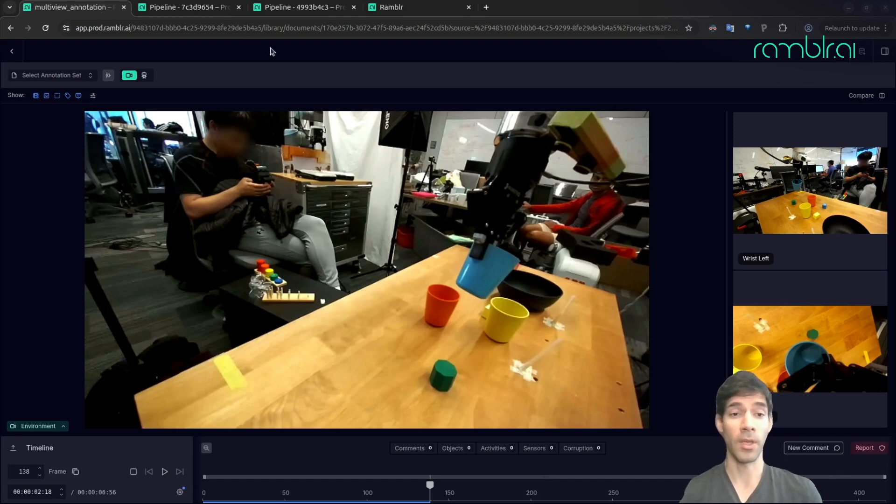
- Play part of the multiview robot recording, pause it, and make Wrist Left the main camera view
left_click(165, 472)
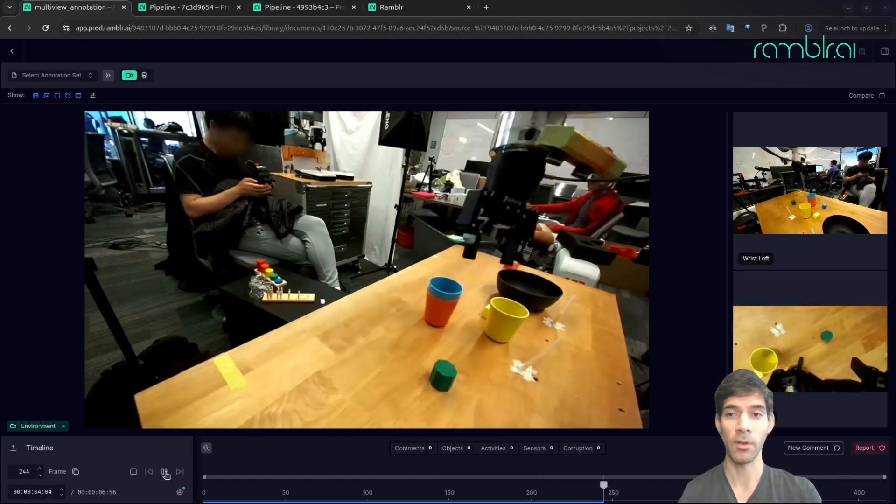
left_click(166, 475)
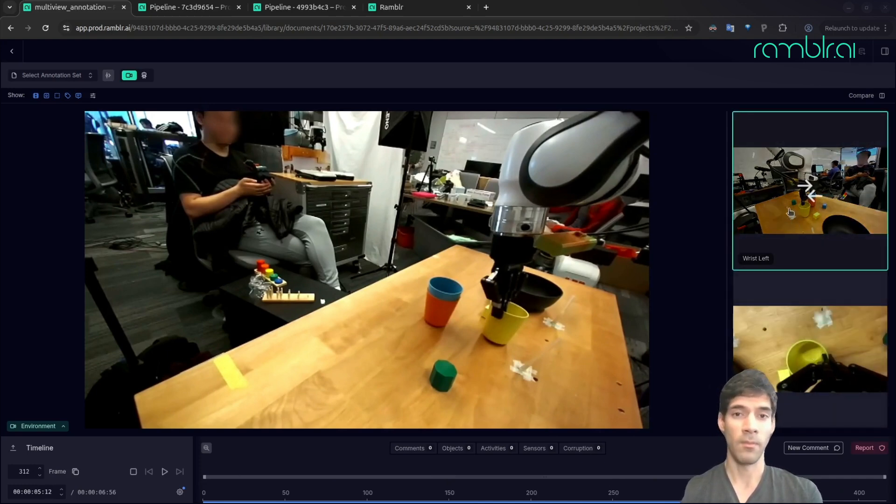
left_click(801, 201)
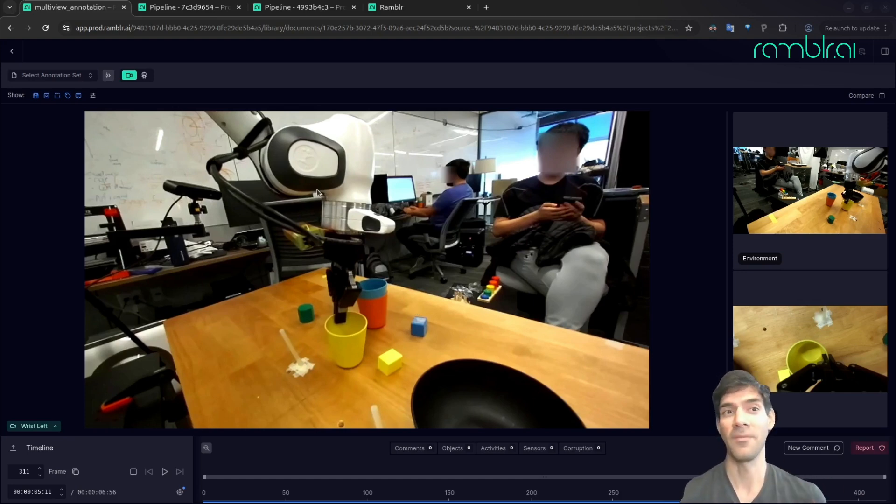
- Examine the sequence of steps in pipeline 7c3d9654, from the first R.Pro step through Mask Propagation and Sync to the final R.Pro
left_click(173, 10)
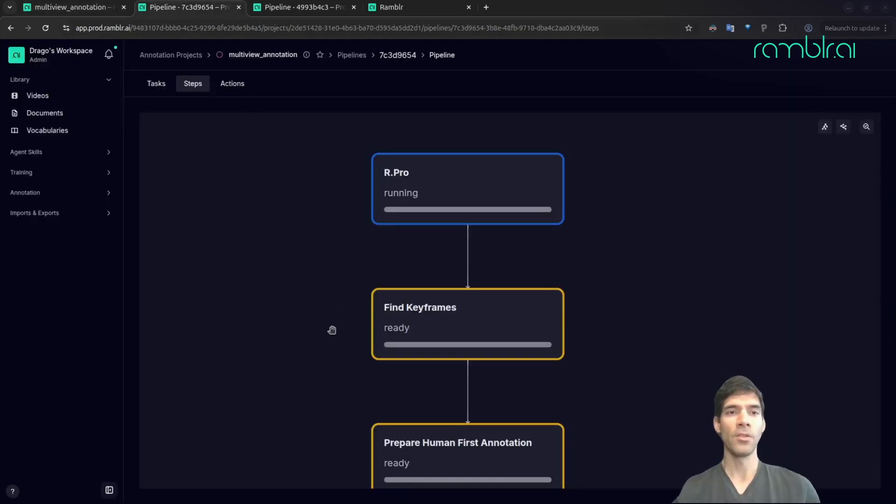
left_click_drag(306, 388, 306, 339)
scroll(306, 339, "up", 1)
scroll(306, 340, "down", 4)
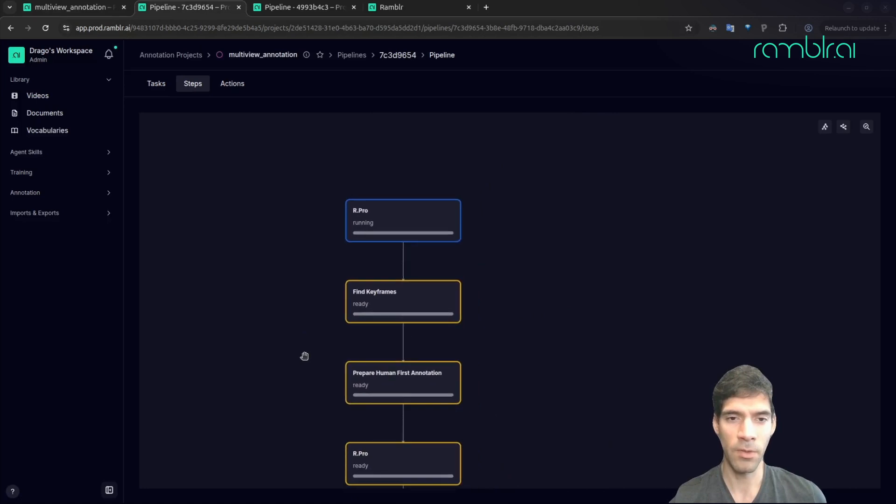
left_click_drag(306, 388, 349, 165)
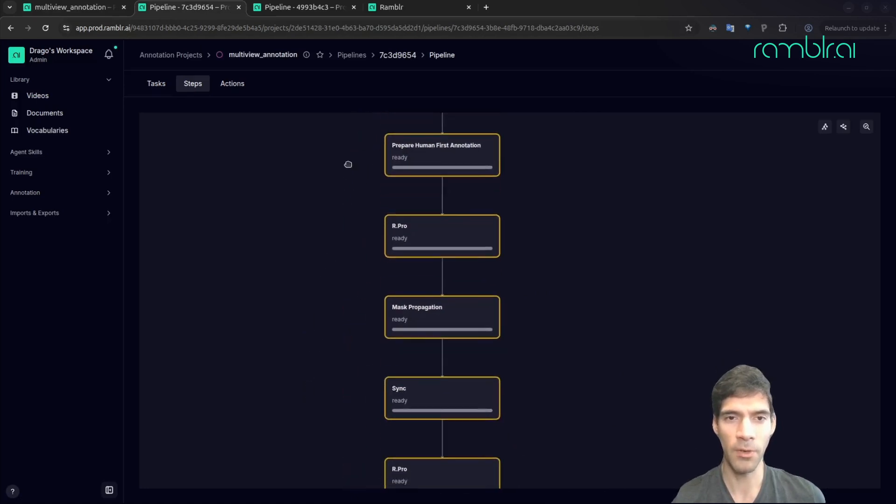
left_click_drag(312, 328, 322, 261)
left_click_drag(308, 315, 310, 486)
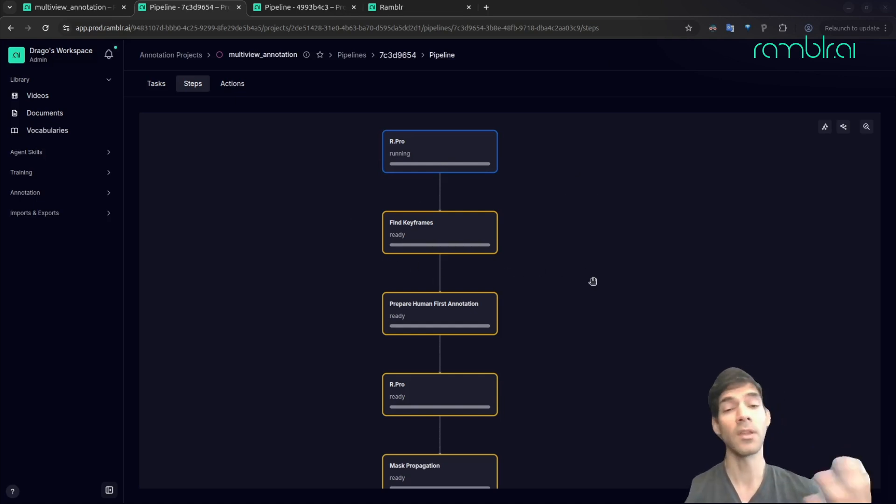
left_click_drag(591, 278, 584, 140)
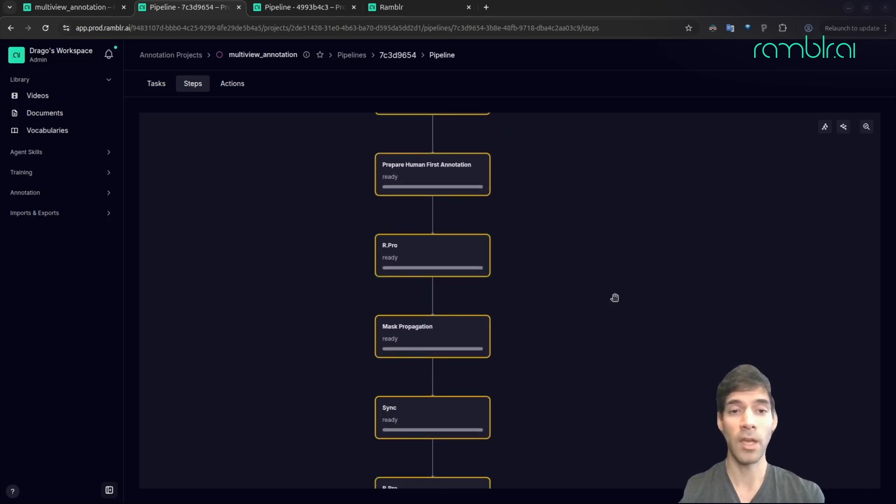
left_click_drag(596, 360, 590, 283)
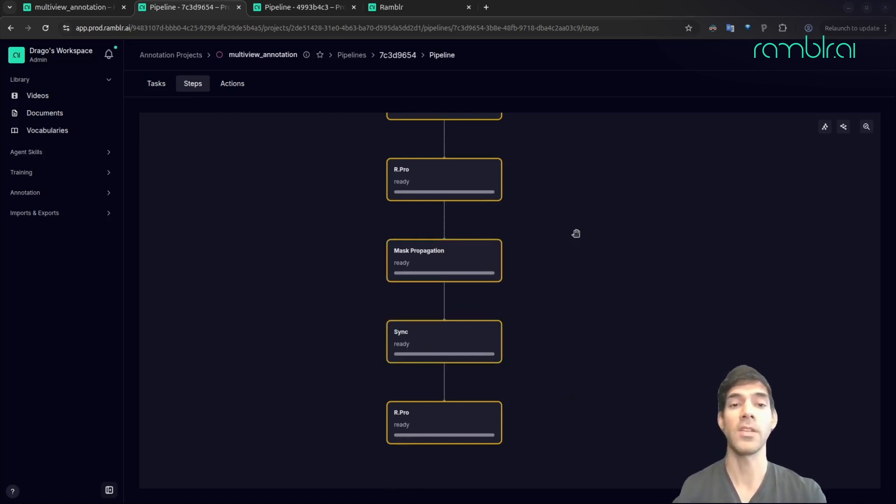
left_click_drag(576, 233, 566, 307)
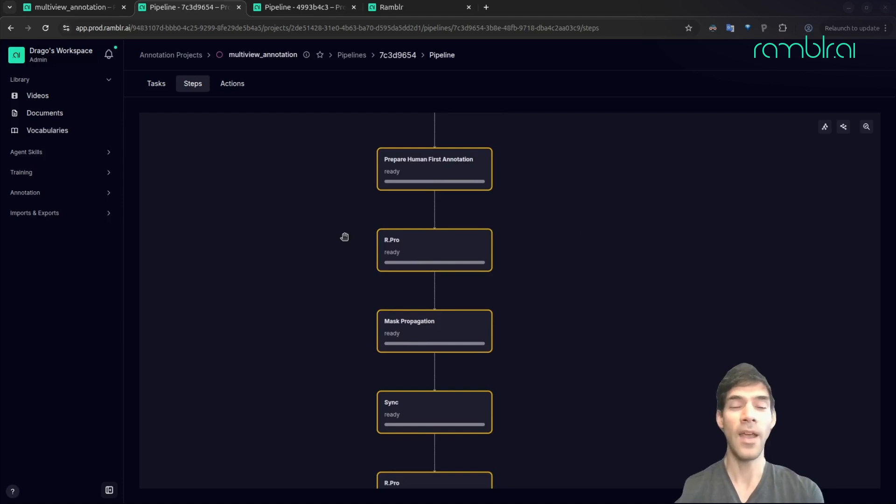
- Open the pipeline's R Pro general_check task and start it
left_click(158, 86)
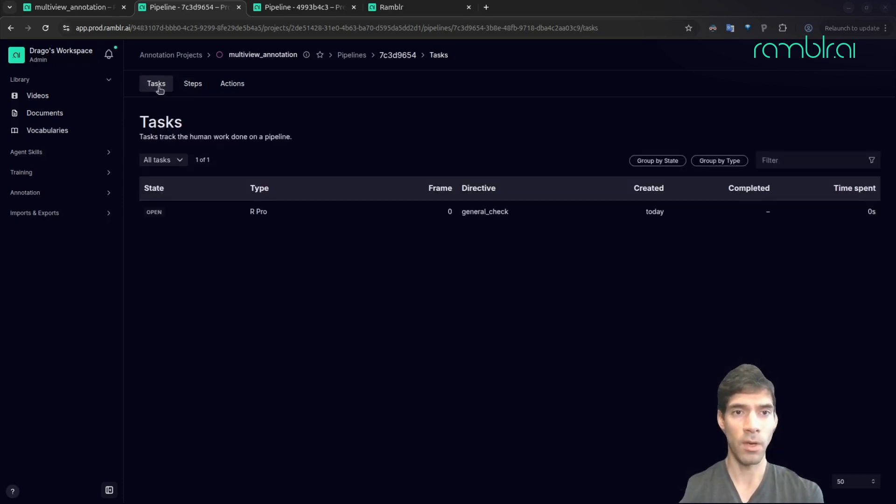
left_click(276, 212)
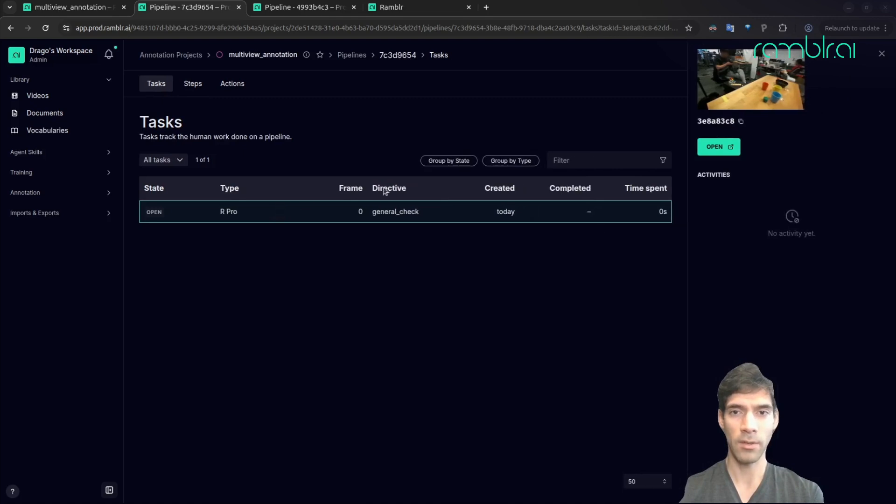
left_click(729, 146)
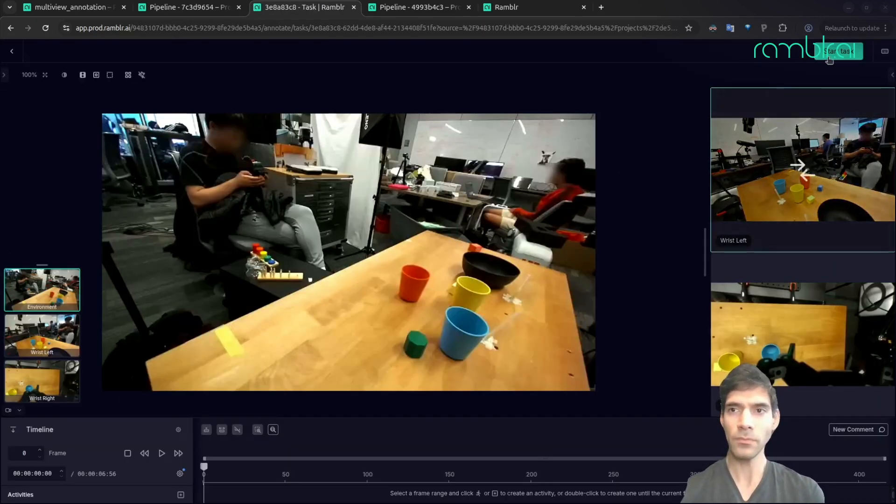
left_click(840, 52)
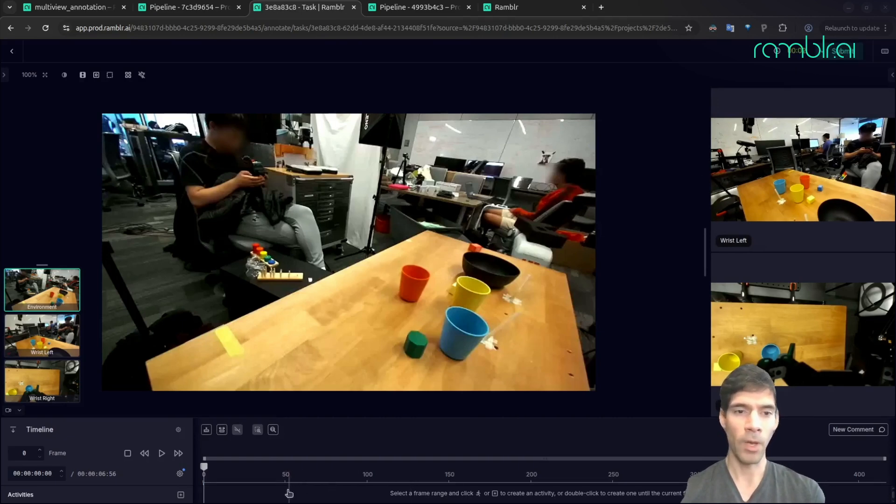
- Review the robot's first movement and add a Grab activity from frame 75 to frame 135
left_click(162, 454)
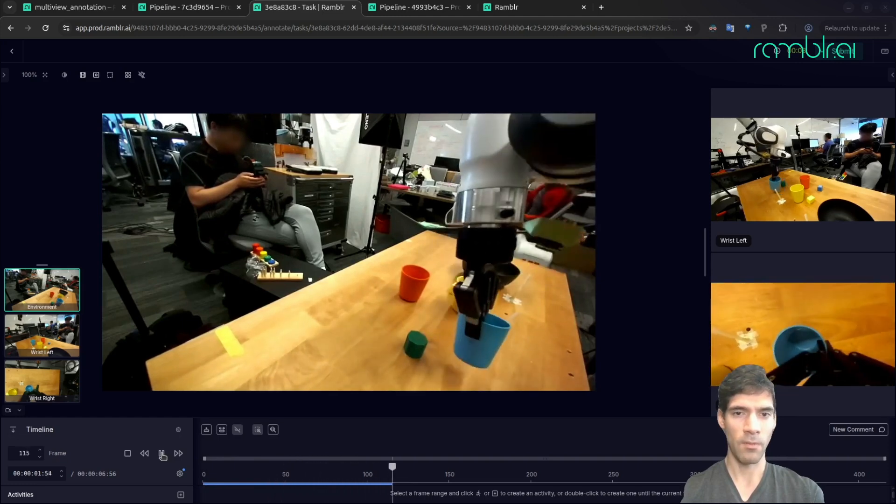
left_click(163, 454)
left_click(328, 499)
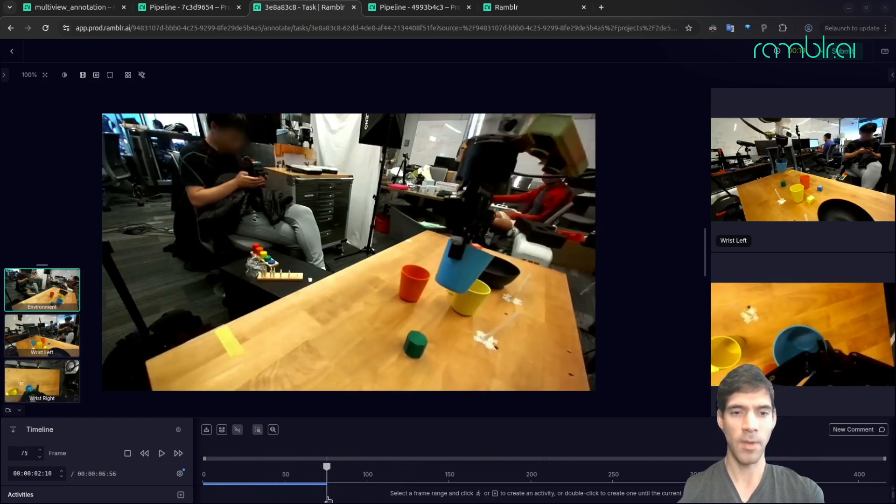
left_click_drag(328, 499, 426, 495)
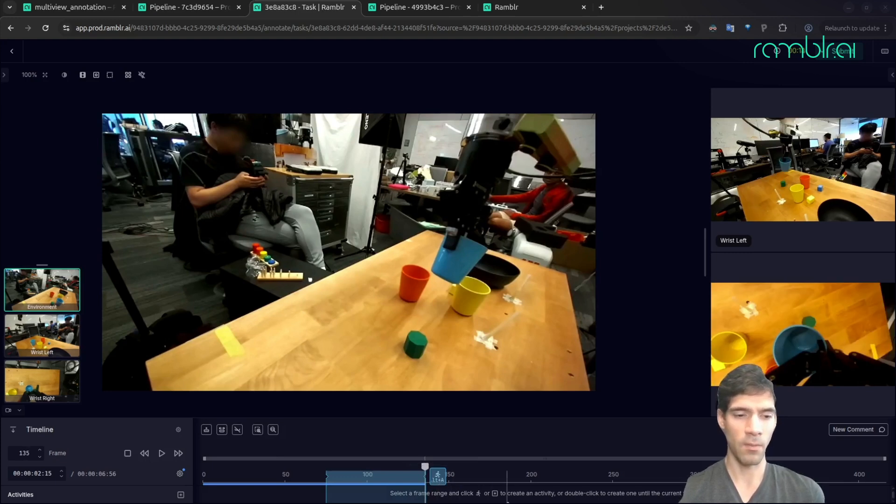
key("alt+a")
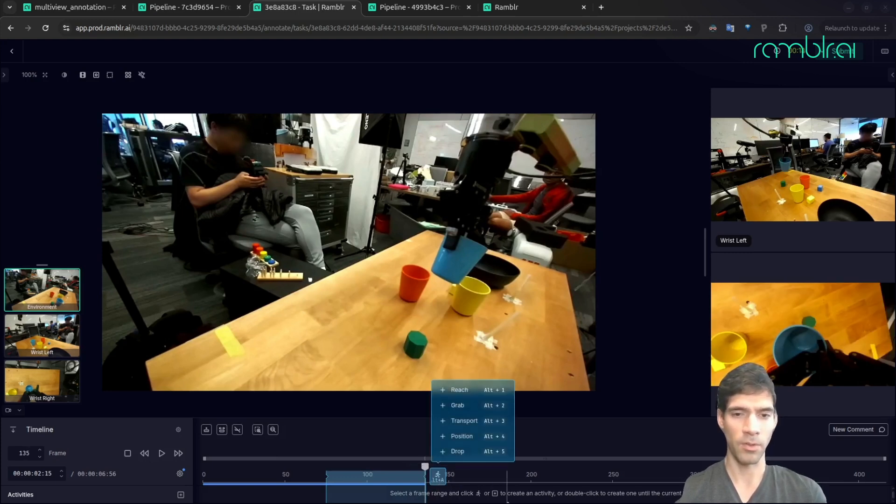
left_click(464, 410)
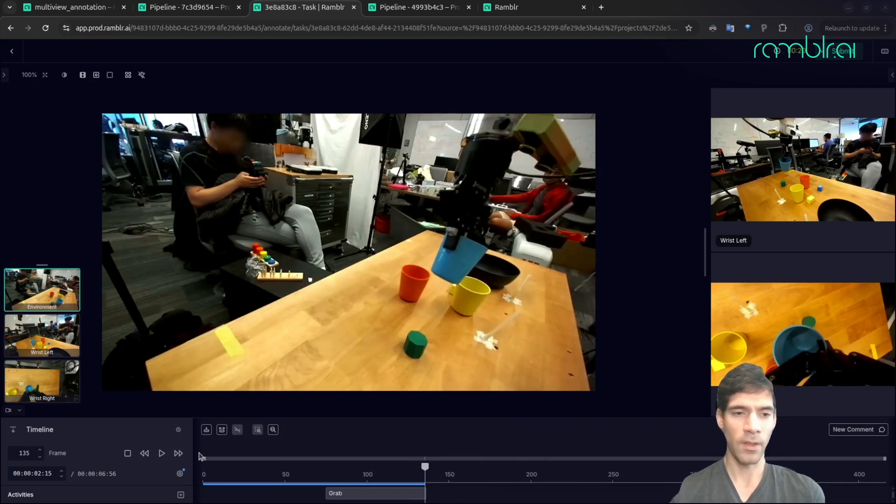
- Play on past the cup stacking and add a Transport activity from the end of Grab to frame 201
left_click(162, 454)
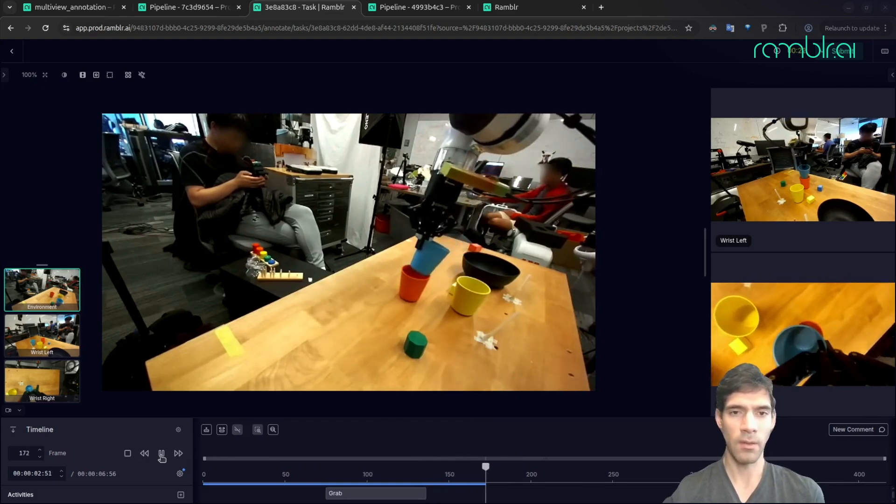
left_click(161, 455)
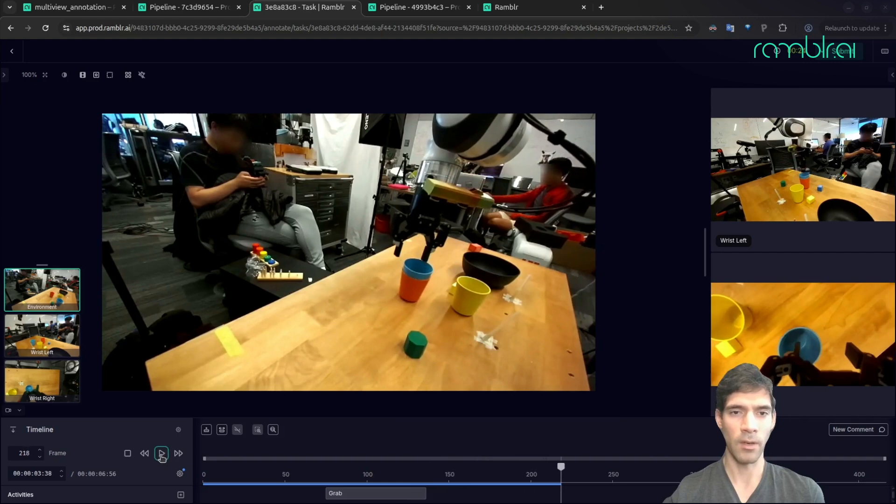
left_click(535, 499)
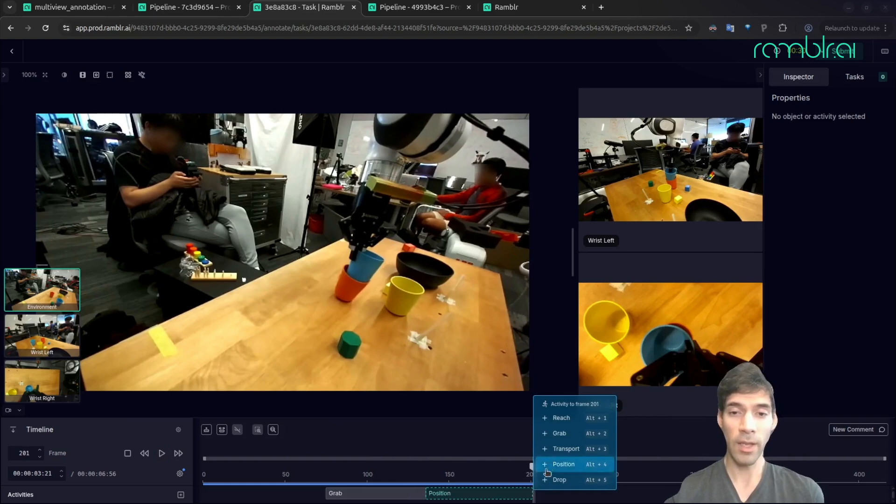
left_click(563, 449)
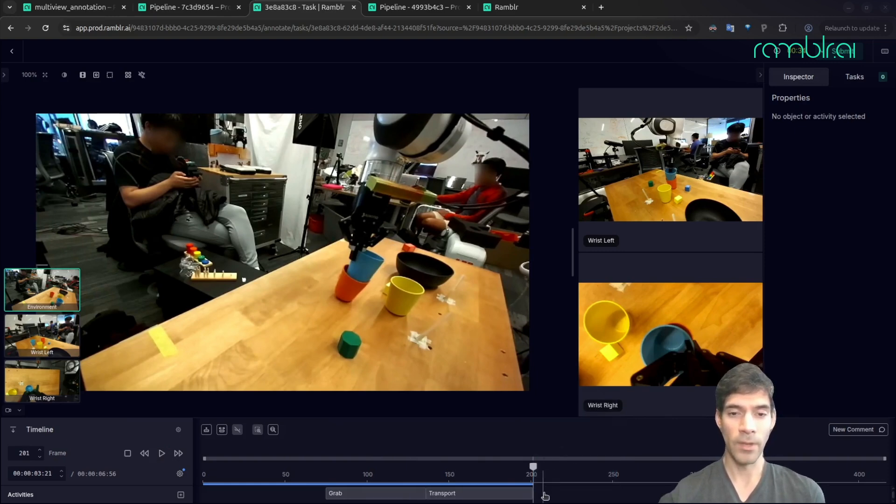
- Check the release of the blue cup and add a Drop activity from the end of Transport to frame 218
key("space")
key("space")
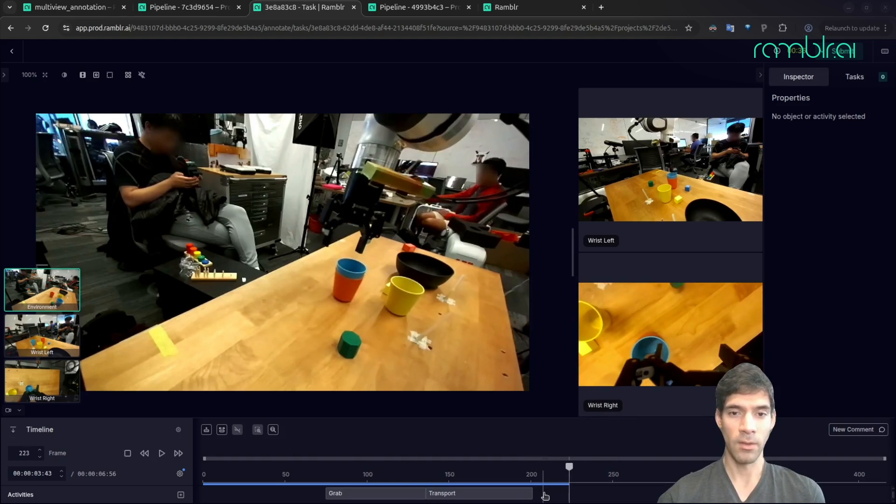
left_click(561, 496)
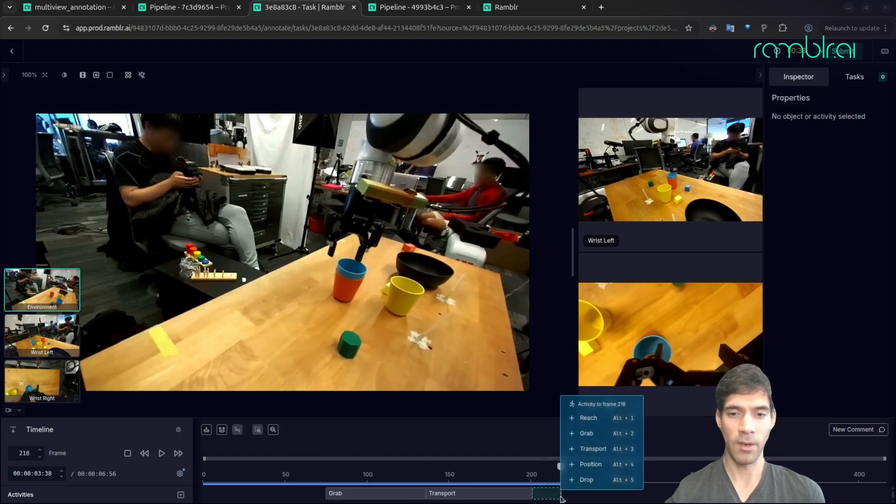
left_click(592, 481)
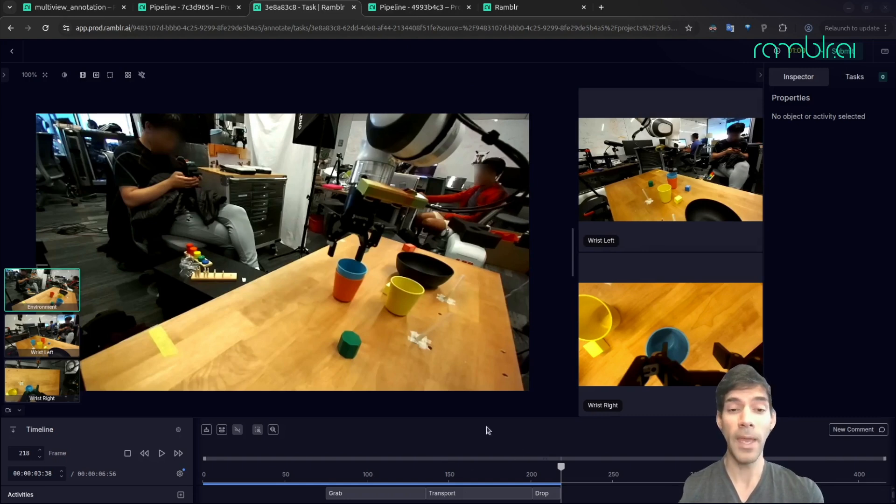
- Examine the action graph of pipeline 4993b4c3 and compare it with the activities annotated in the general_check task
left_click(413, 10)
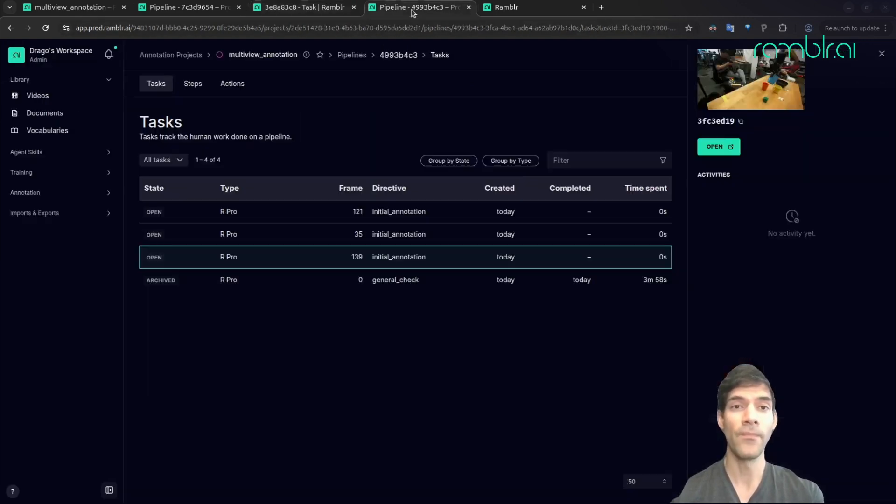
left_click(230, 91)
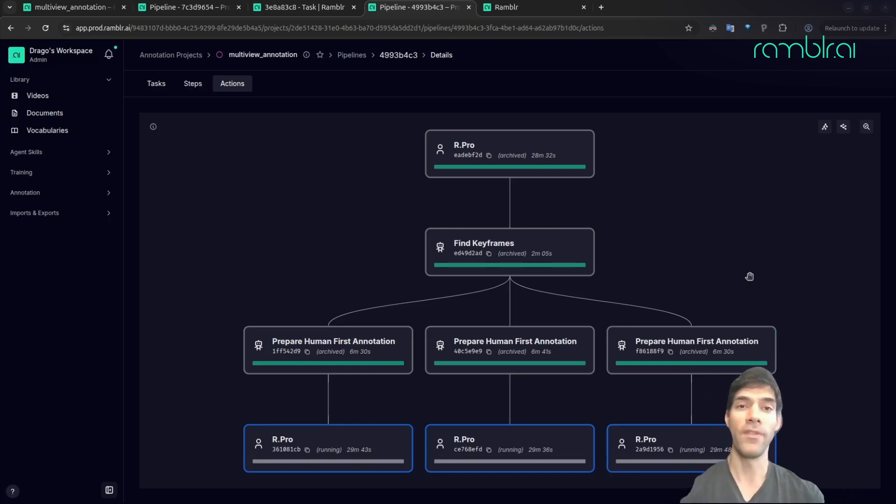
left_click(302, 7)
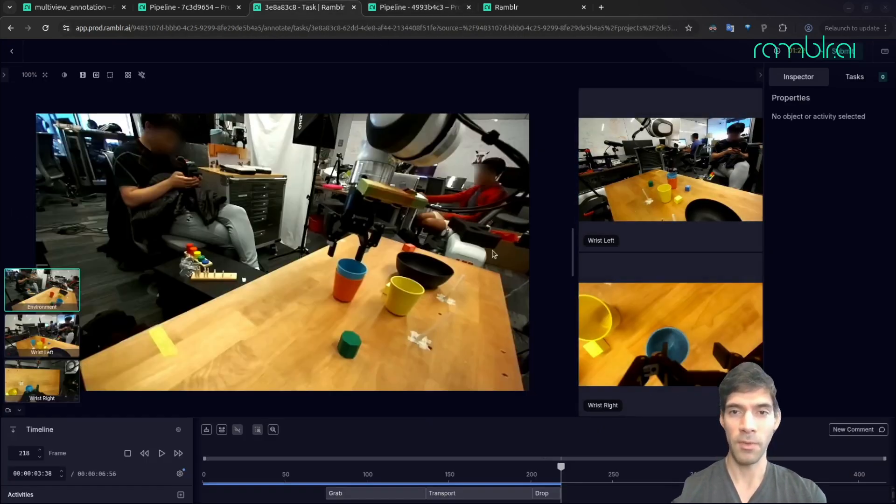
left_click(398, 8)
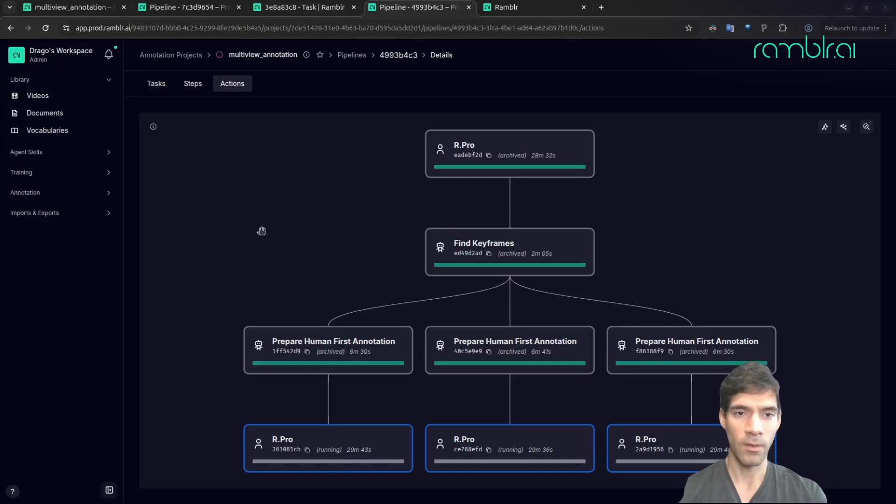
- Open the initial_annotation task for frame 139 from the task list of pipeline 4993b4c3
left_click(157, 85)
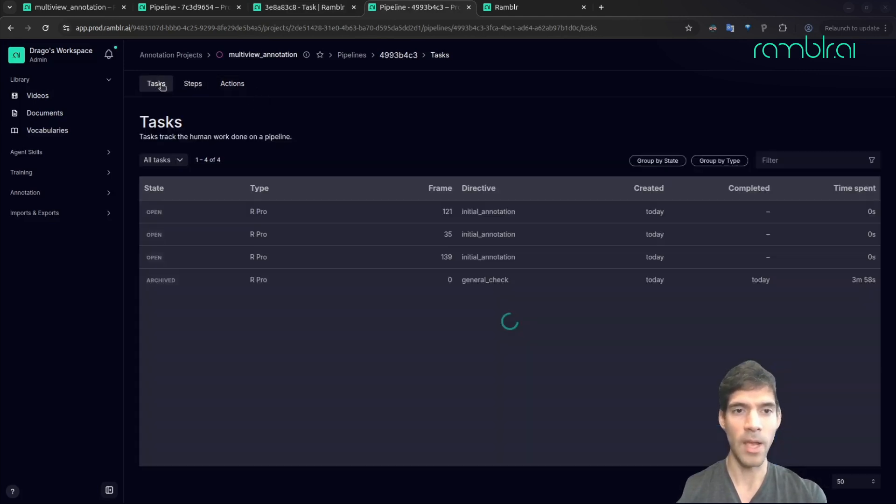
left_click(330, 258)
left_click(719, 147)
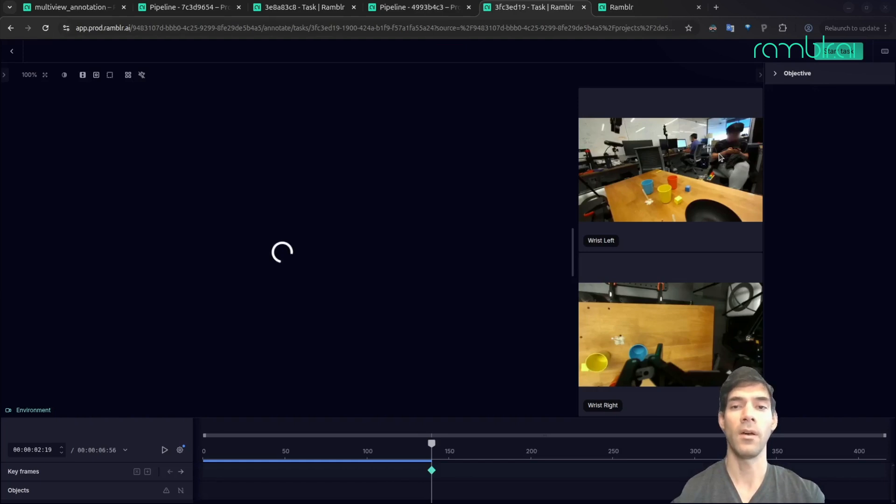
- Start the initial_annotation task with the objective details collapsed and open its key frame for editing
left_click(761, 78)
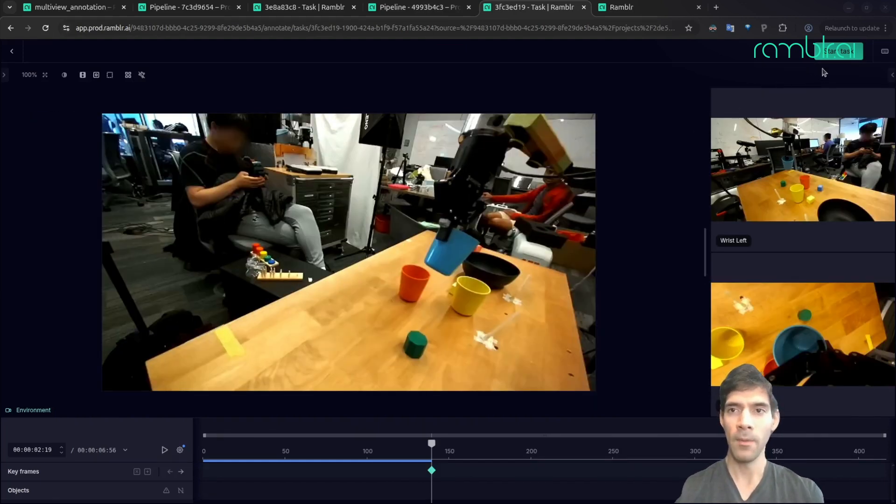
left_click(835, 58)
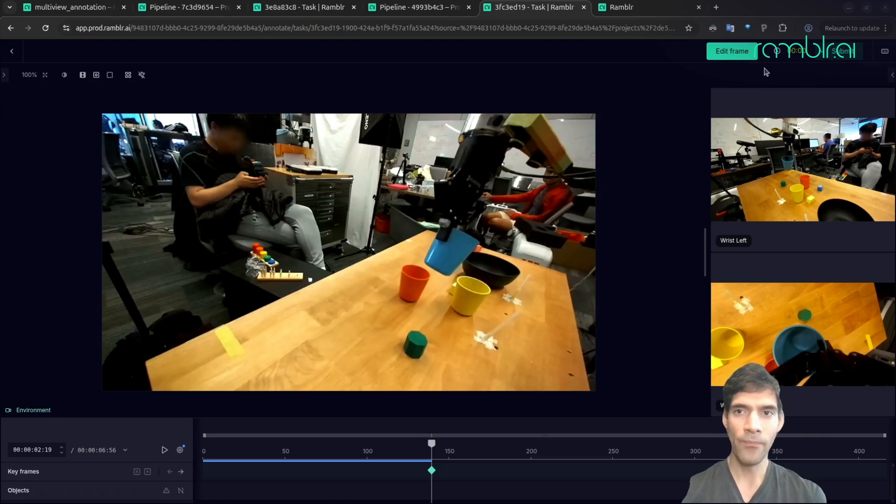
left_click(735, 57)
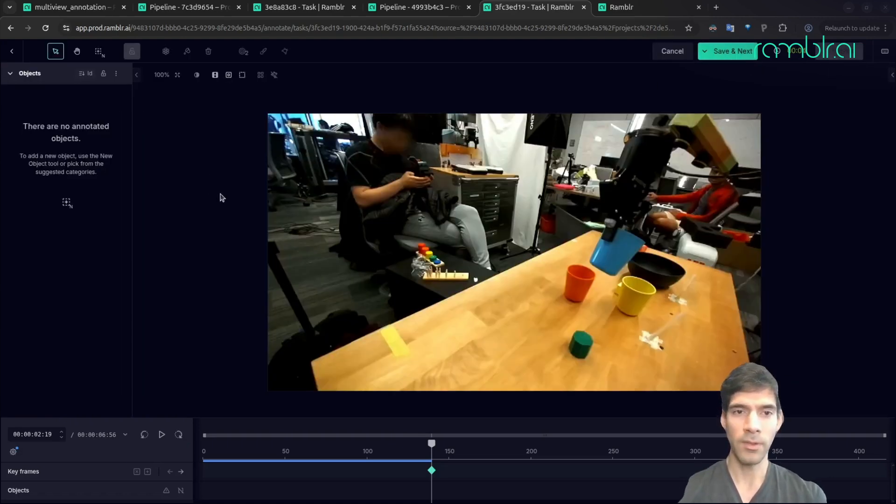
- Create a mask covering the whole robot arm on the key frame at frame 139 and assign it the robot (artifact) category
key("n")
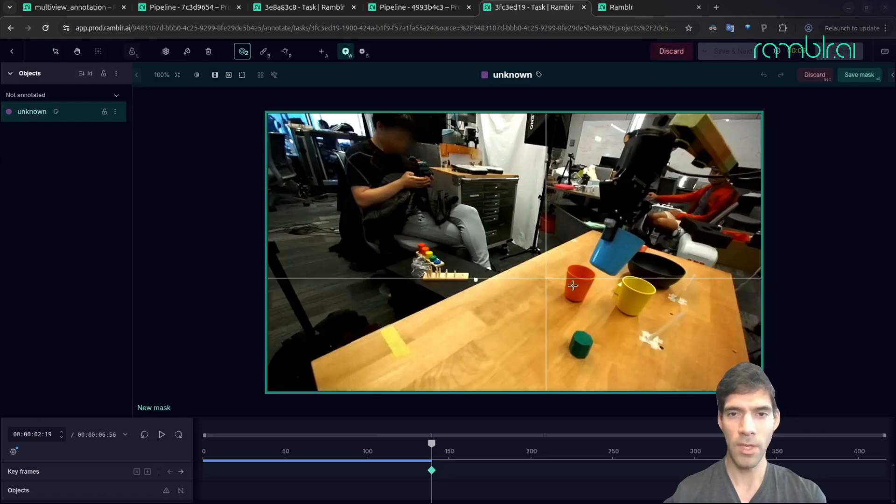
left_click(638, 179)
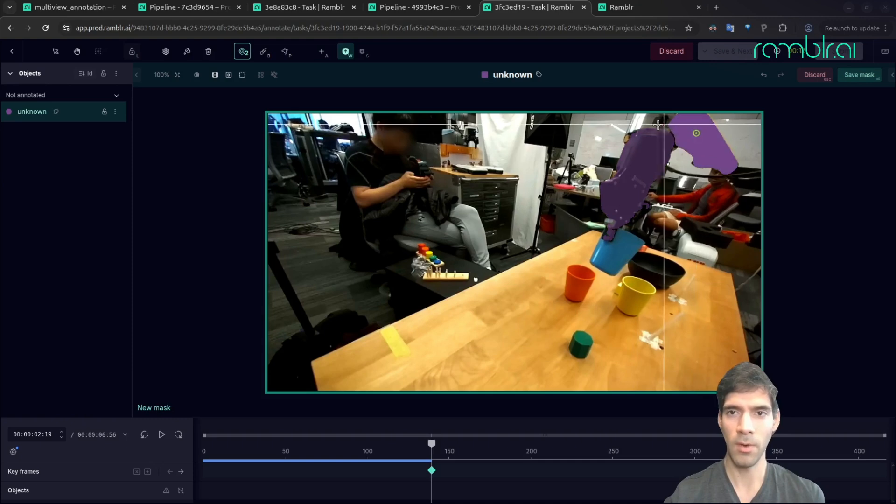
left_click(644, 122)
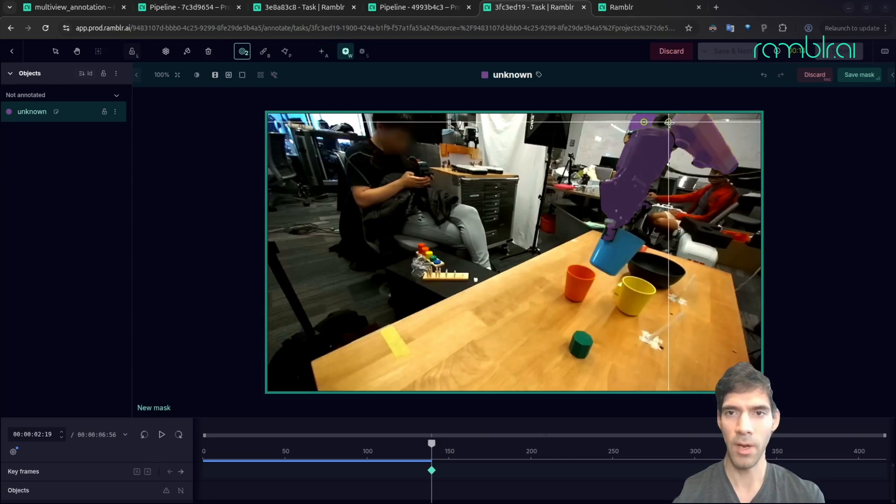
left_click(668, 122)
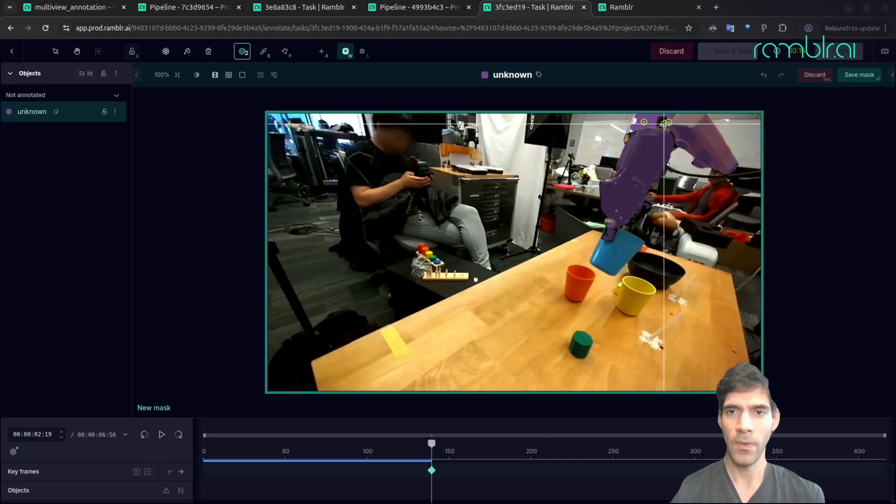
key("Return")
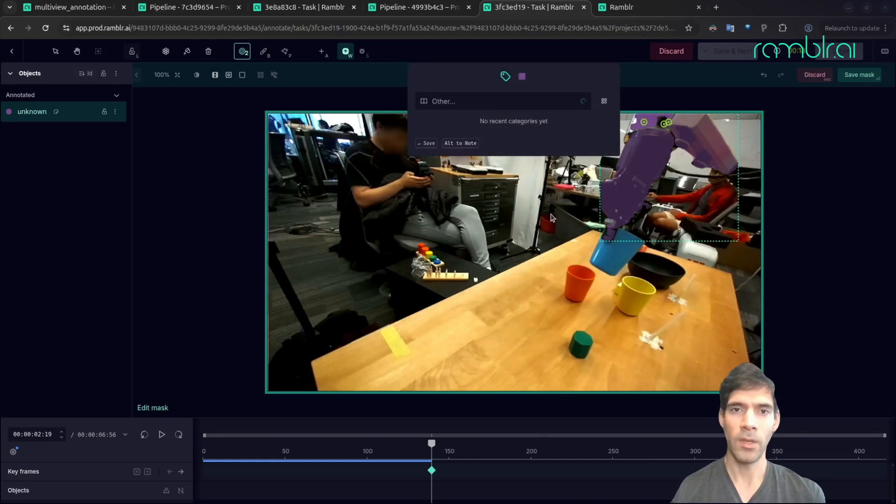
type("robo")
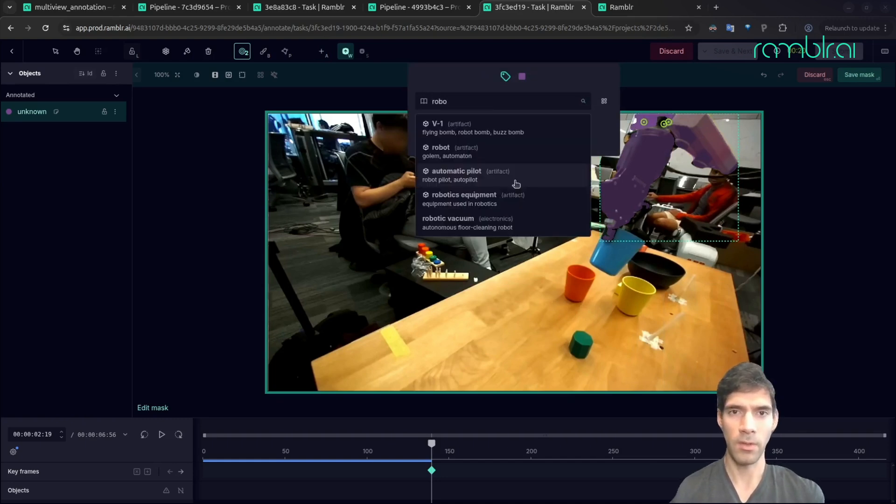
type("t")
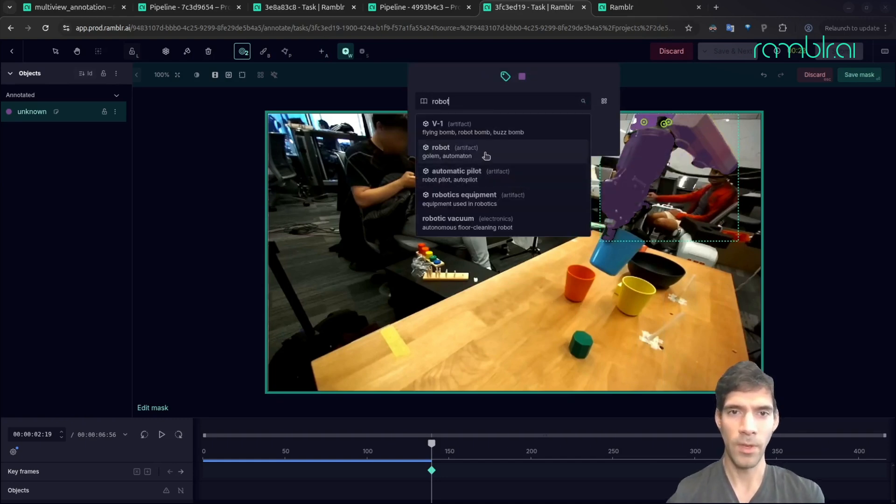
left_click(486, 157)
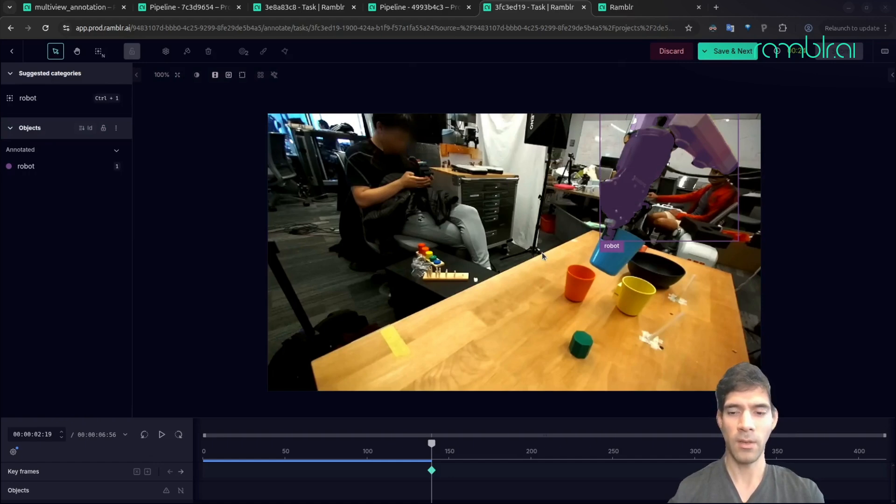
- Mask the red cup as a new object with the cup (household) category, and save the frame to advance to the next key frame
key("n")
left_click(571, 282)
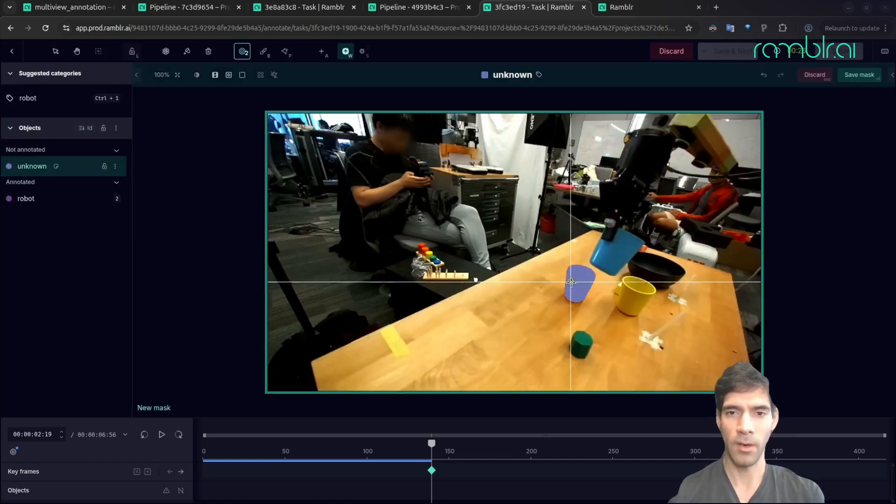
key("Return")
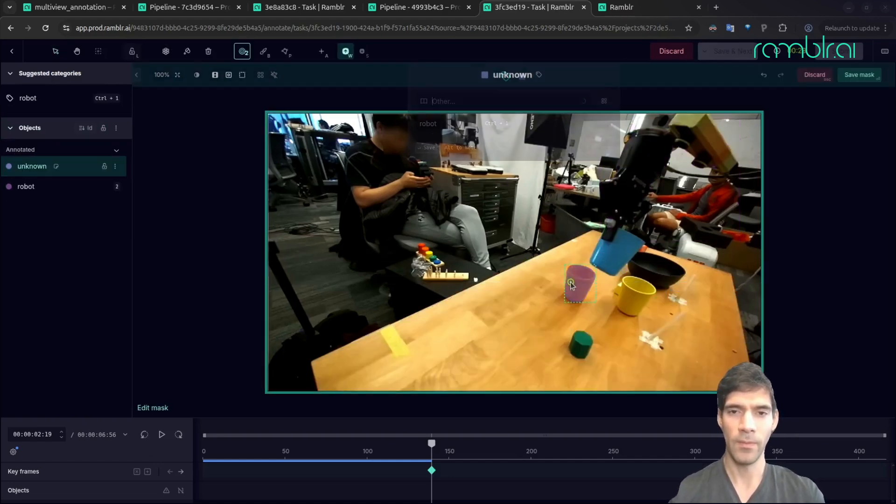
type("cup")
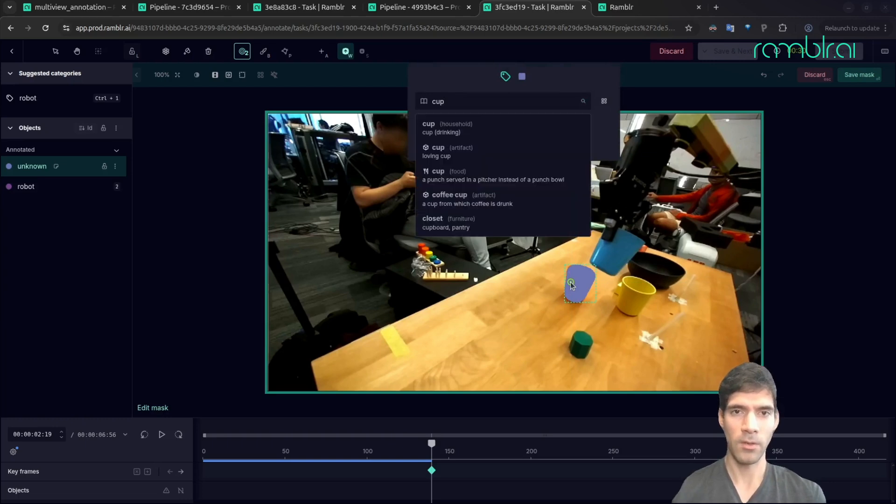
left_click(499, 131)
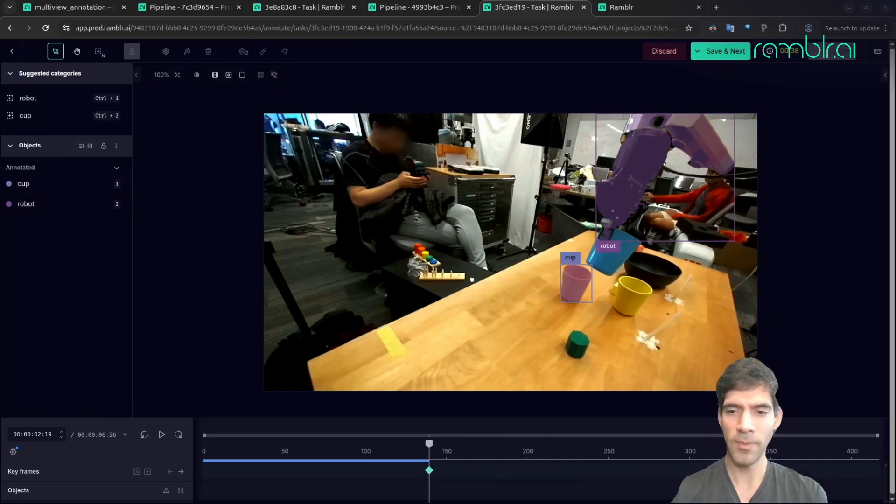
left_click(734, 52)
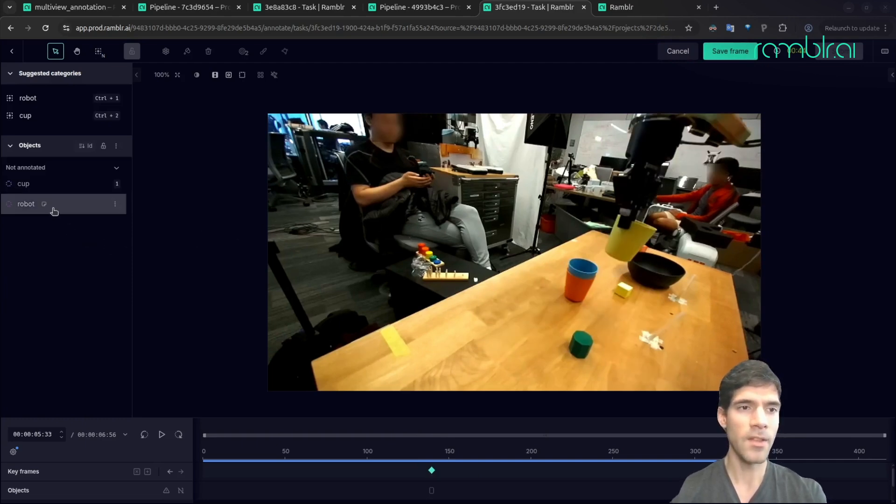
- Add a mask for the existing robot object on the key frame at 00:00:05:33, covering the gripper and both upper arm sections
left_click(24, 204)
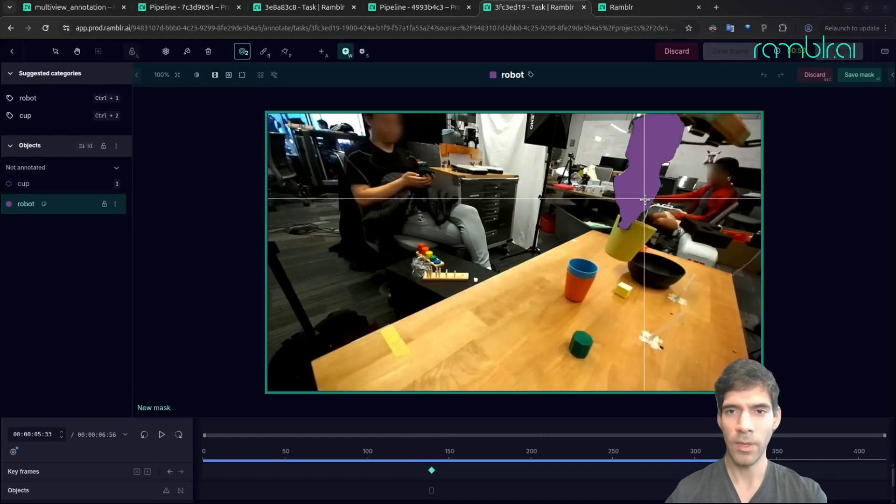
left_click(646, 200)
key("a")
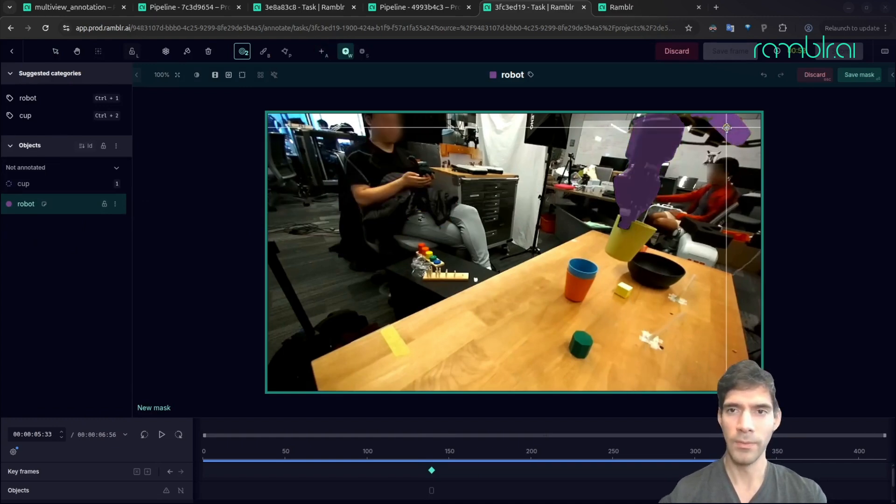
left_click(727, 127)
left_click(701, 129)
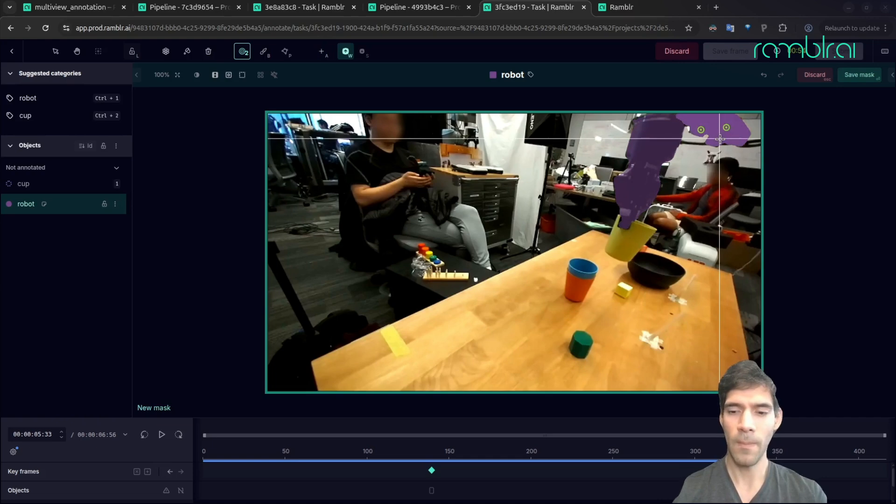
key("Return")
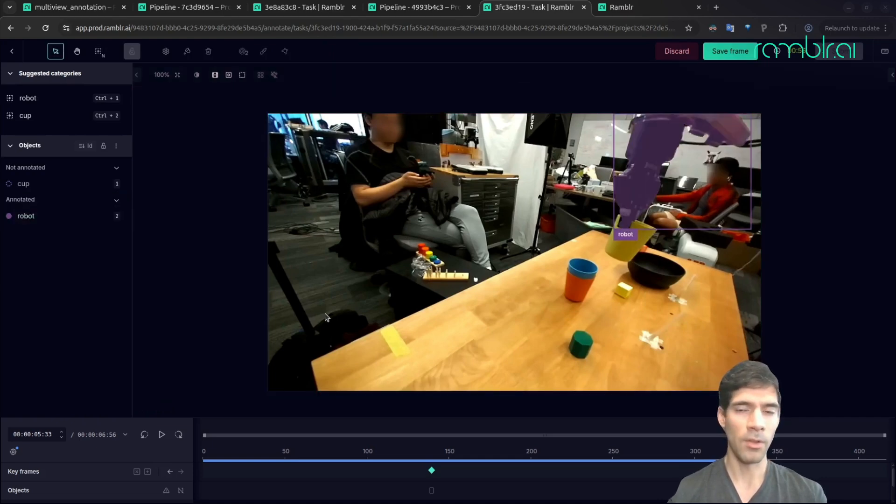
- Mask the red cup with the existing cup object at 00:00:05:33, and submit the task with the frame saved
left_click(39, 183)
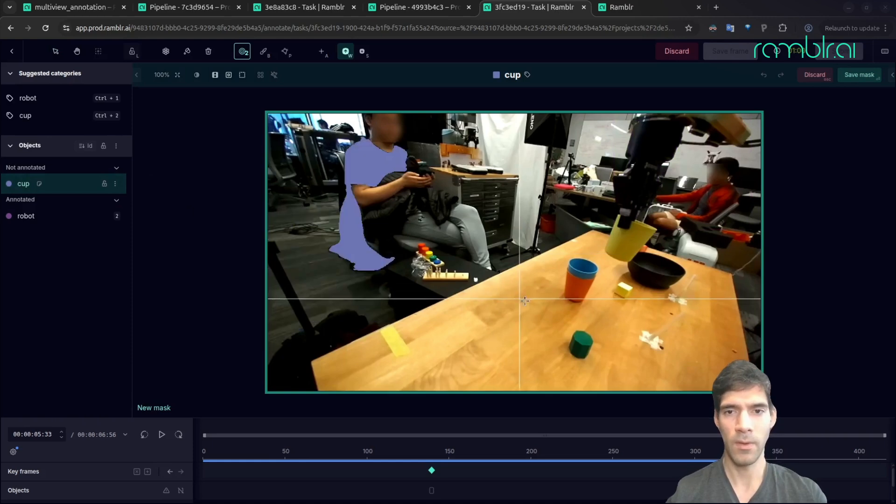
left_click(578, 293)
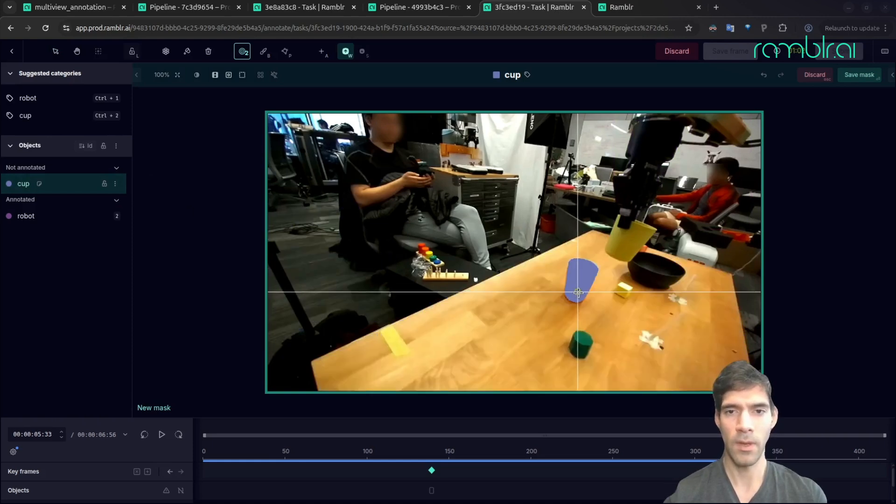
left_click(584, 269)
key("Return")
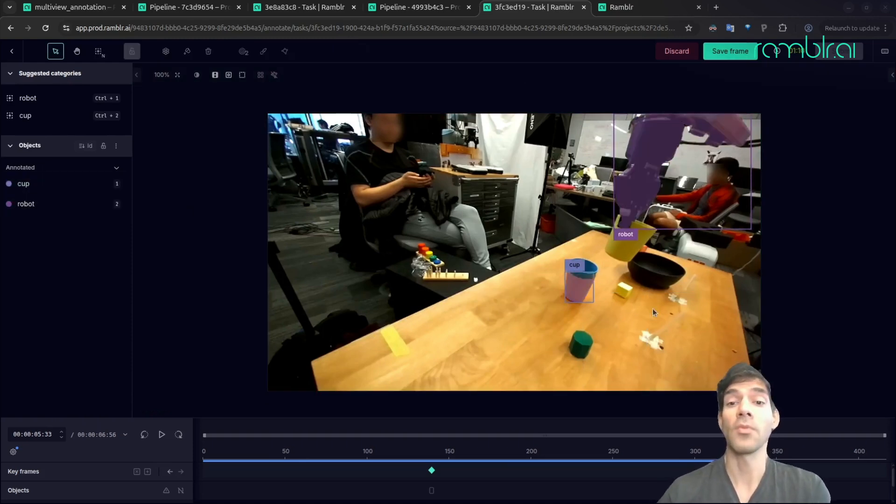
left_click(728, 53)
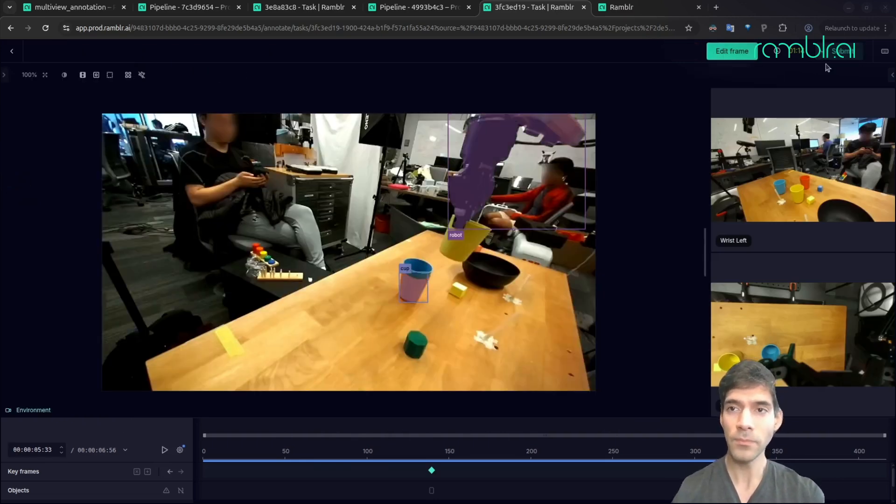
left_click(846, 53)
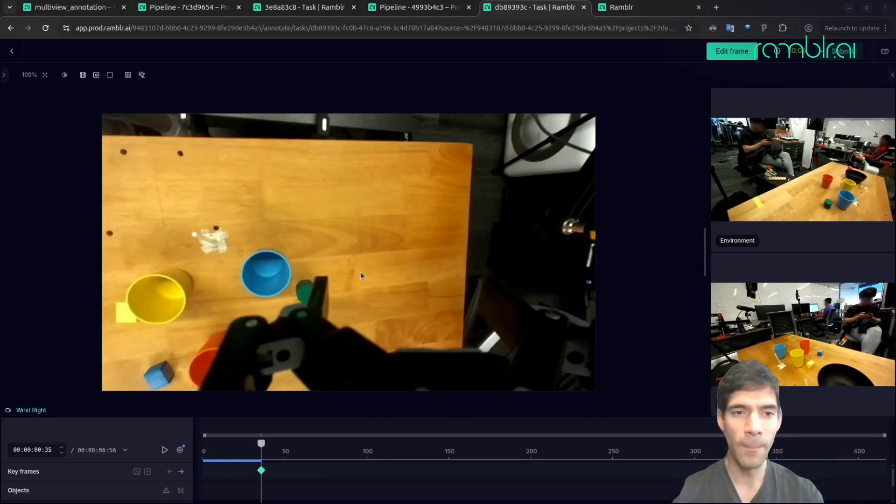
- Open the Wrist Right key frame at 00:00:00:35 for editing and mask the robot gripper with the existing robot object
left_click(733, 56)
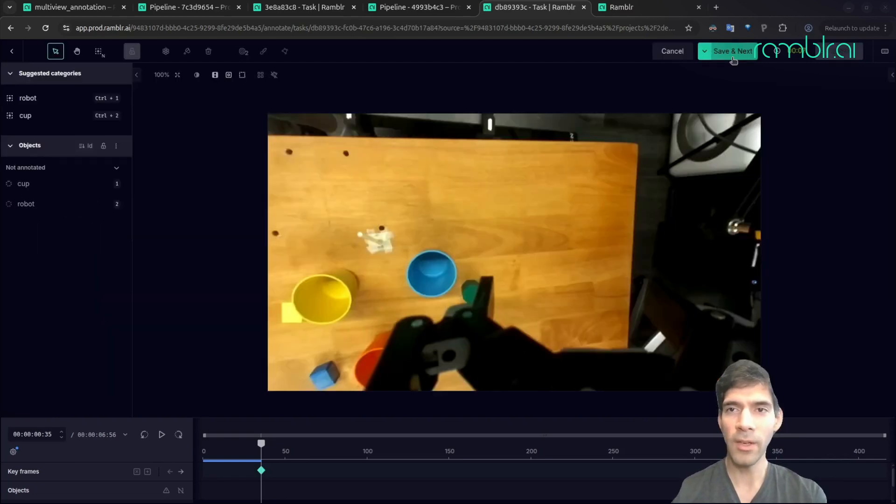
left_click(26, 204)
left_click(496, 357)
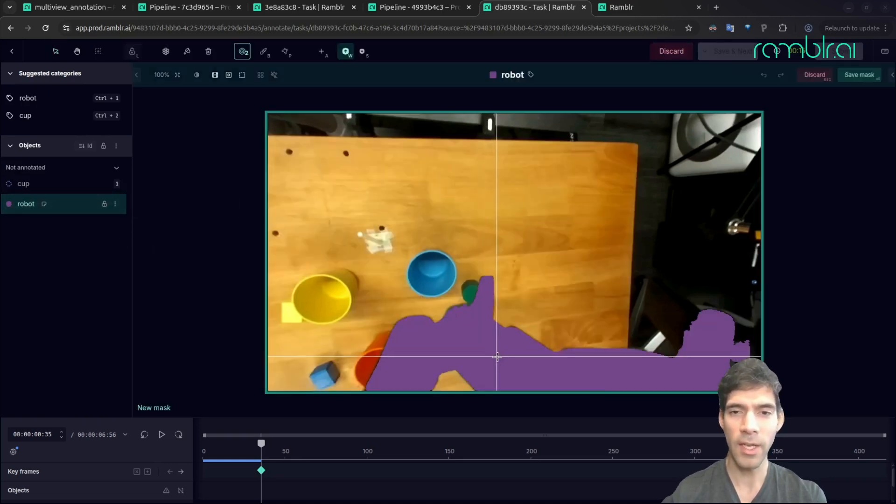
key("Return")
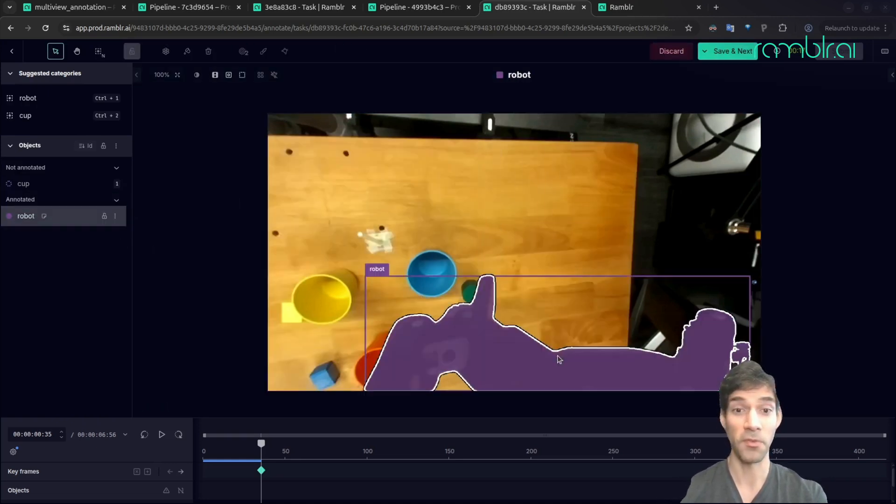
- Mask the visible part of the red cup beside the gripper with the existing cup object
left_click(33, 183)
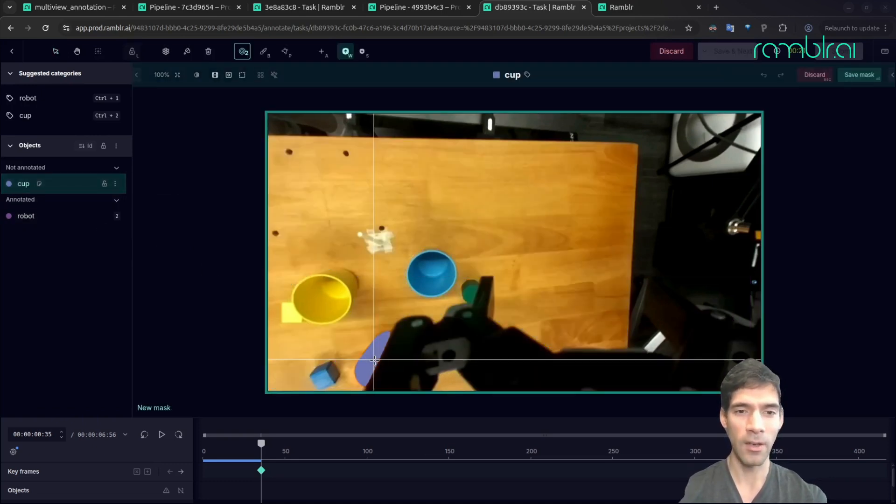
left_click(374, 359)
key("Return")
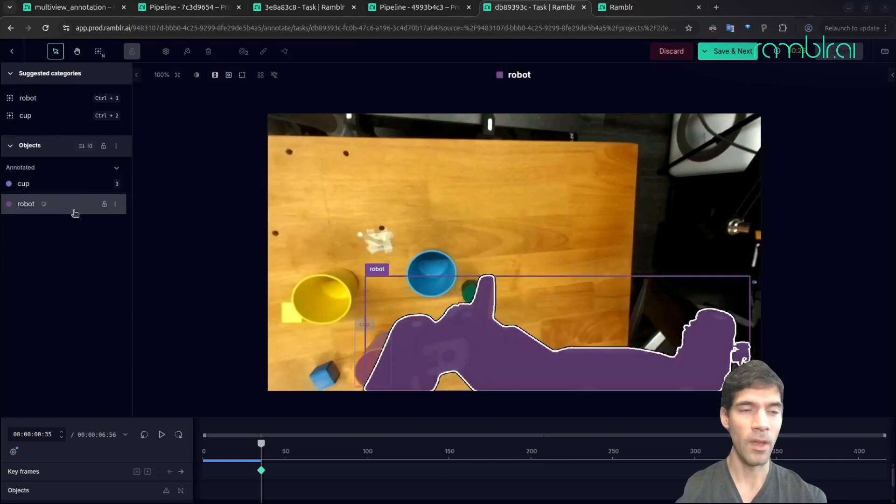
- Add the note "red cup" to the cup object, leaving its mask unedited
left_click(40, 184)
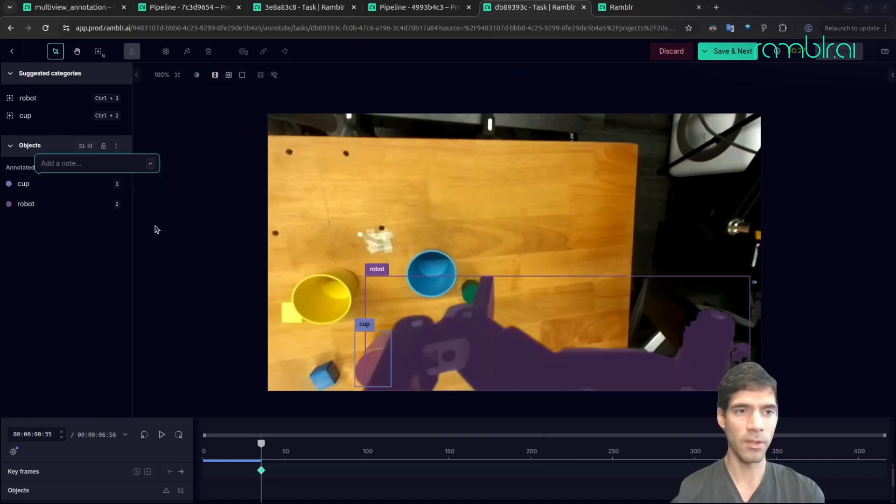
type("re")
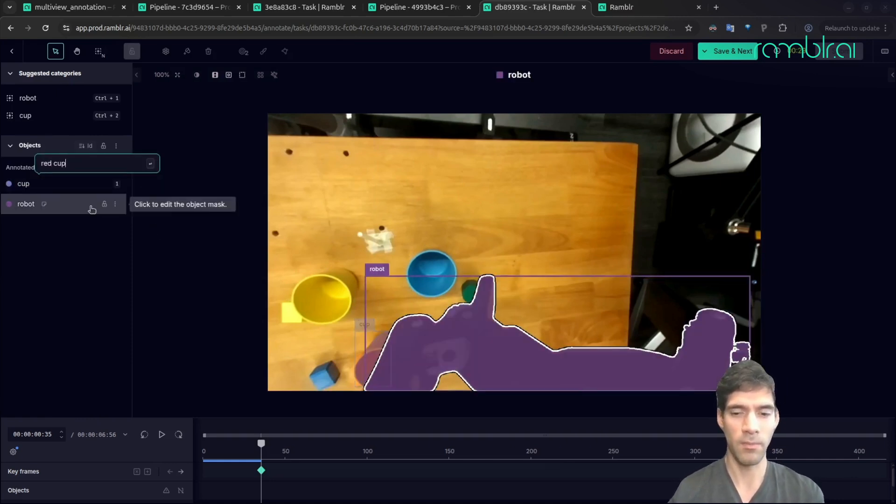
type("d cup")
key("Return")
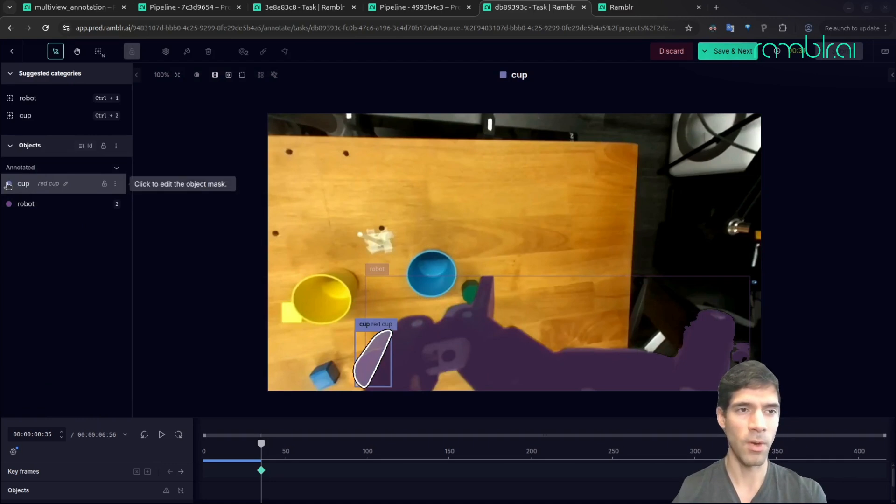
left_click(8, 185)
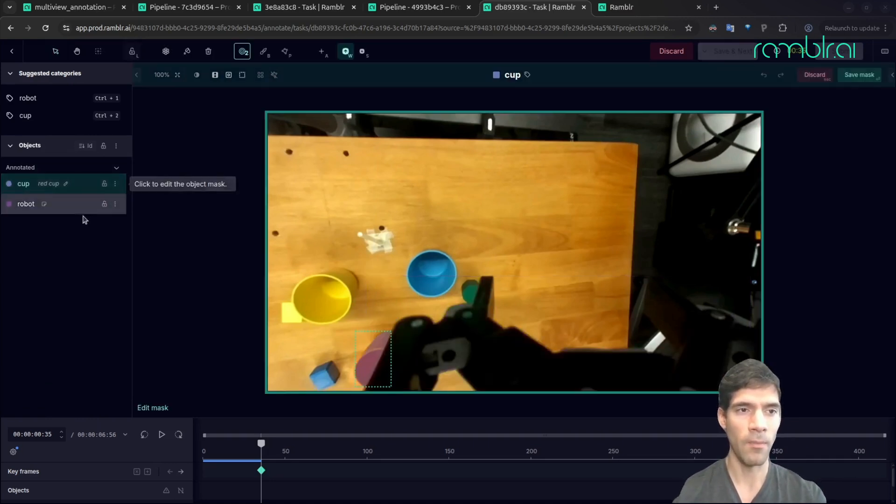
left_click(814, 76)
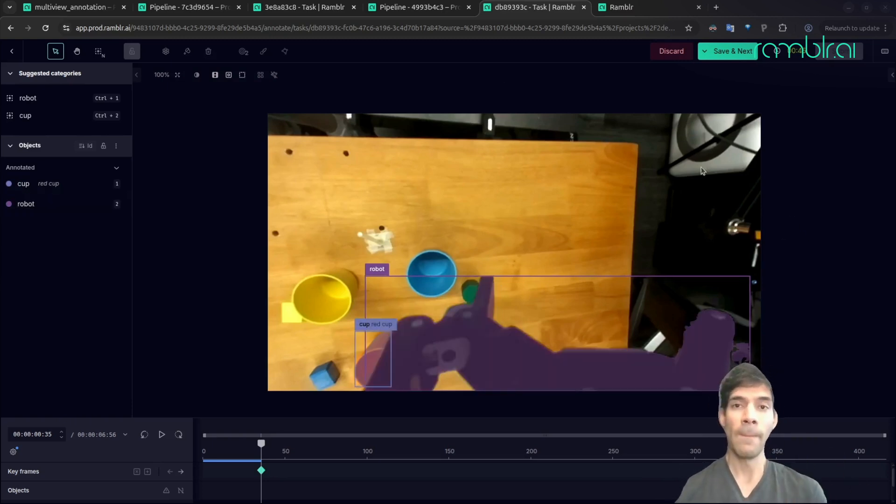
- Review the multiviewannotation_0 results in the other Ramblr tab by playing the recording in the Environment and Wrist Left views
left_click(624, 12)
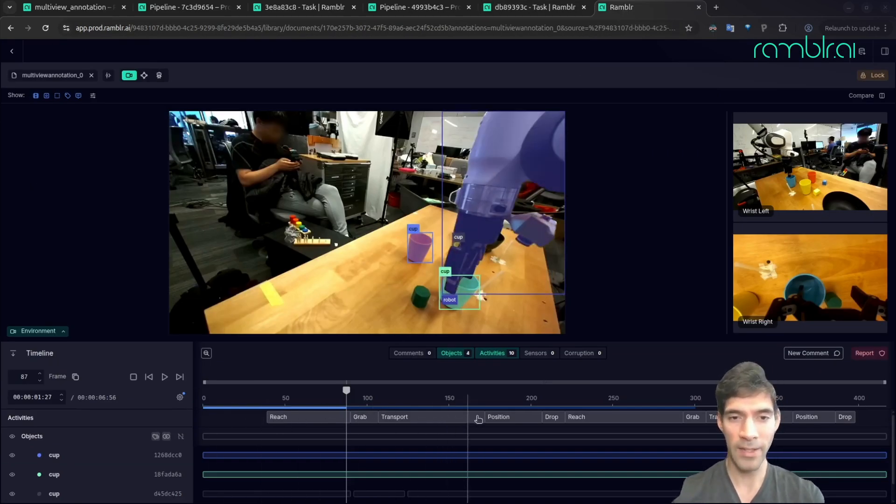
left_click(166, 378)
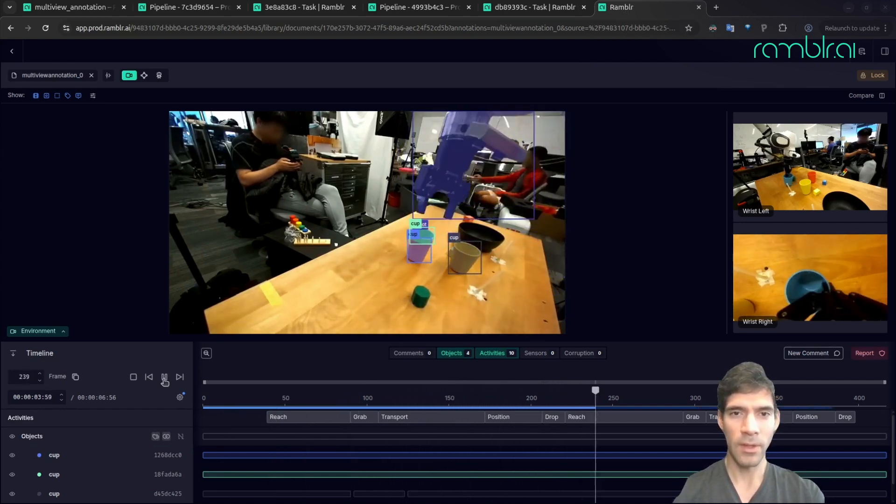
left_click(498, 258)
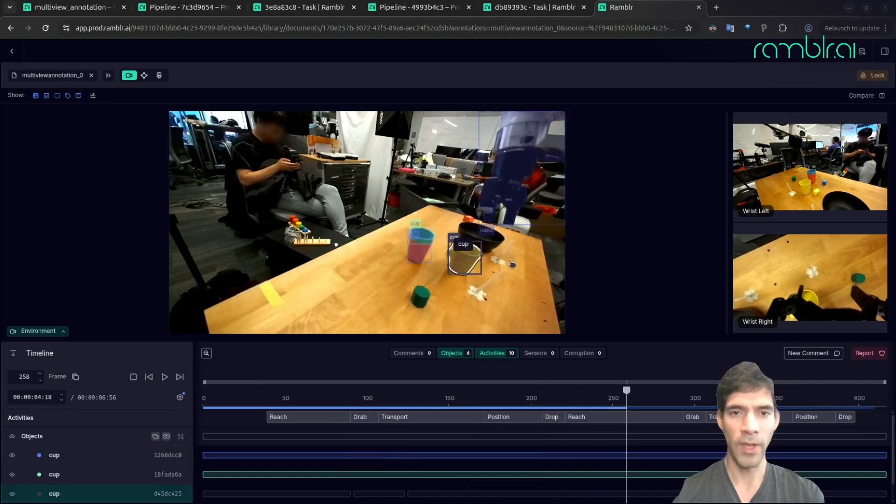
left_click(762, 175)
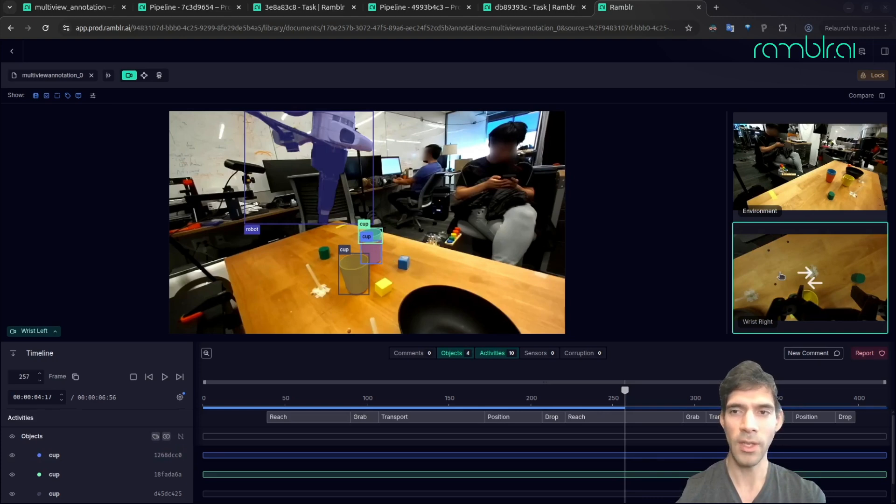
left_click(166, 377)
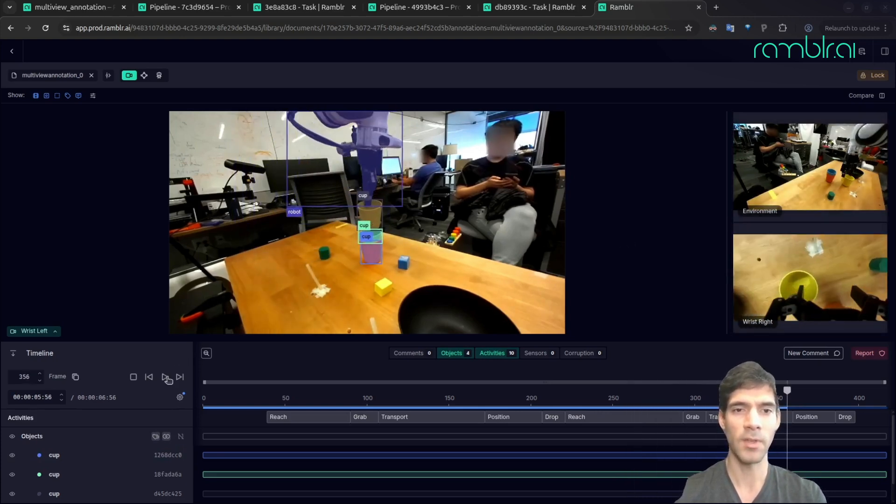